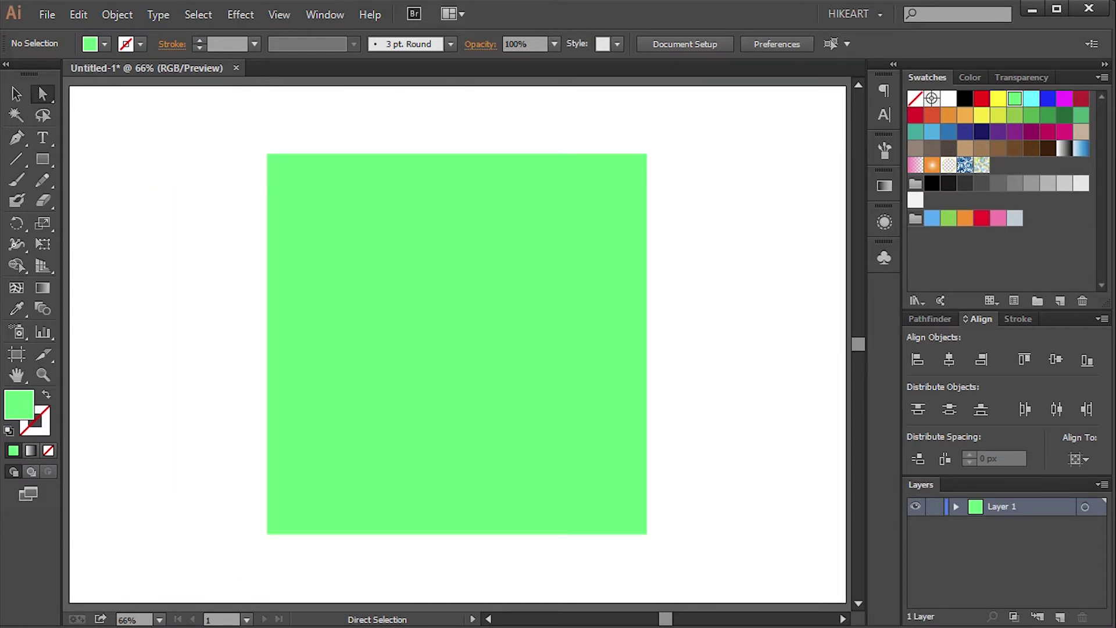
Step: Select the green square with the Selection tool (V)
key(v)
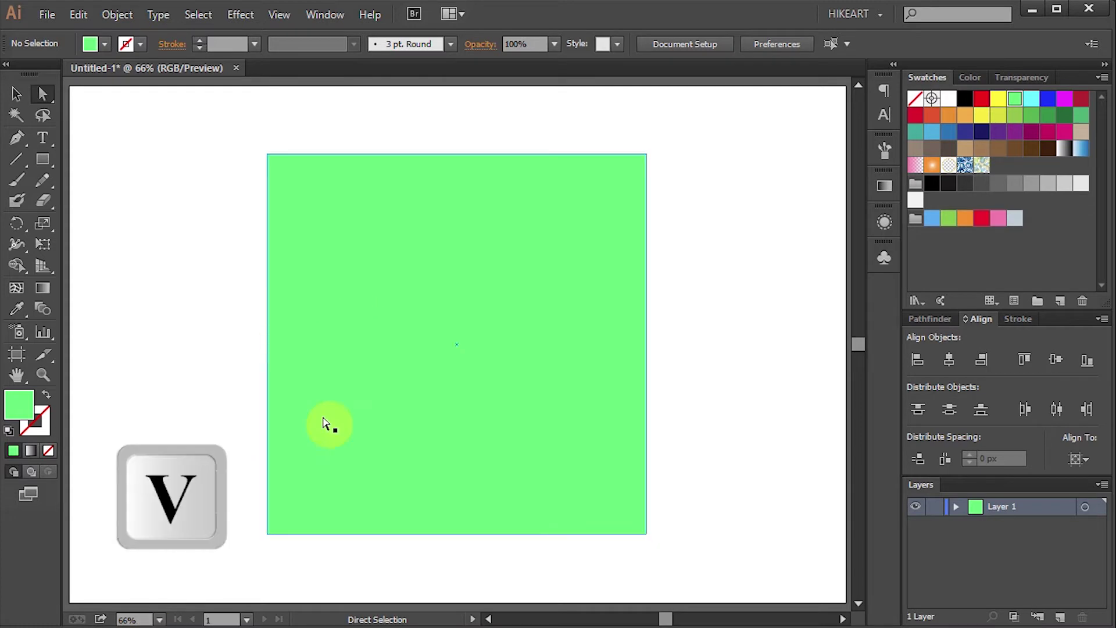
click(16, 93)
click(406, 256)
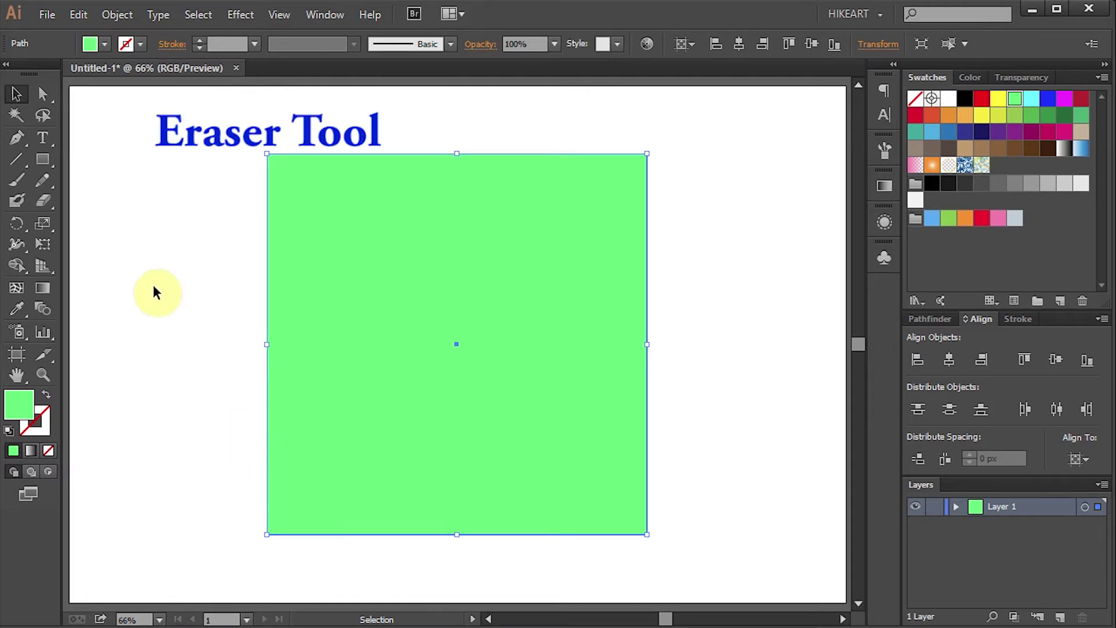
click(46, 200)
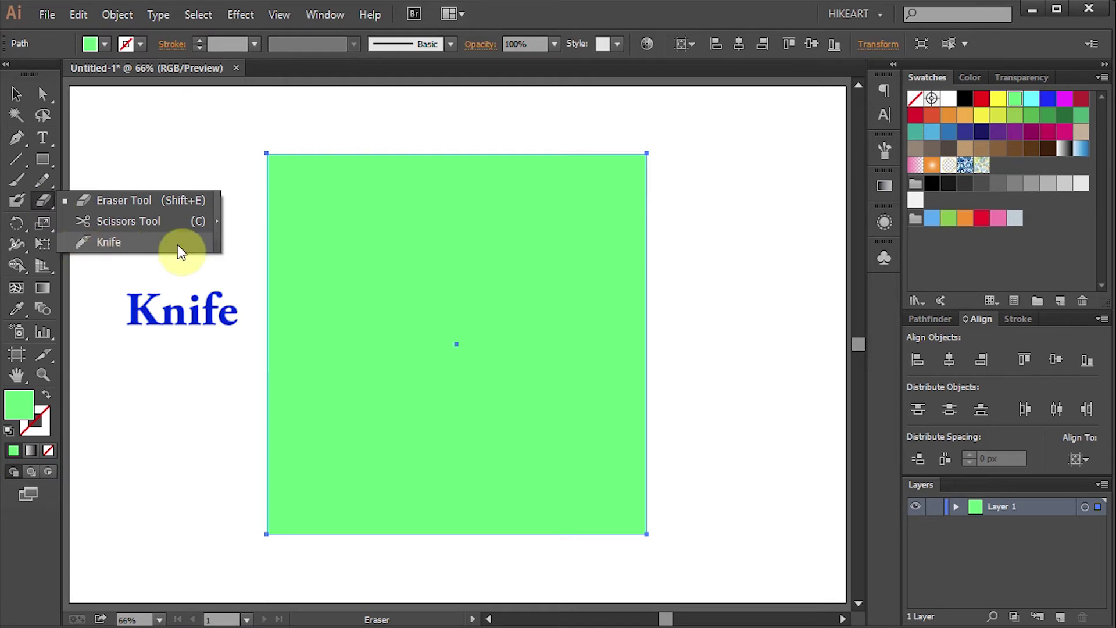
Step: Knife a straight horizontal cut across the square's top, constrained with Alt+Shift
click(144, 241)
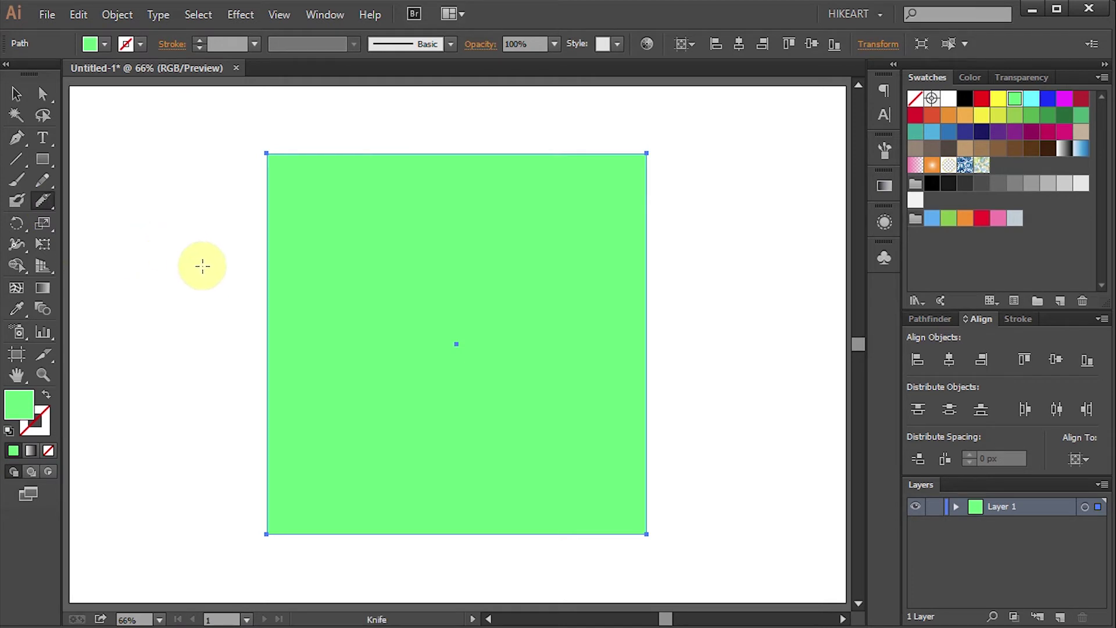
key(alt)
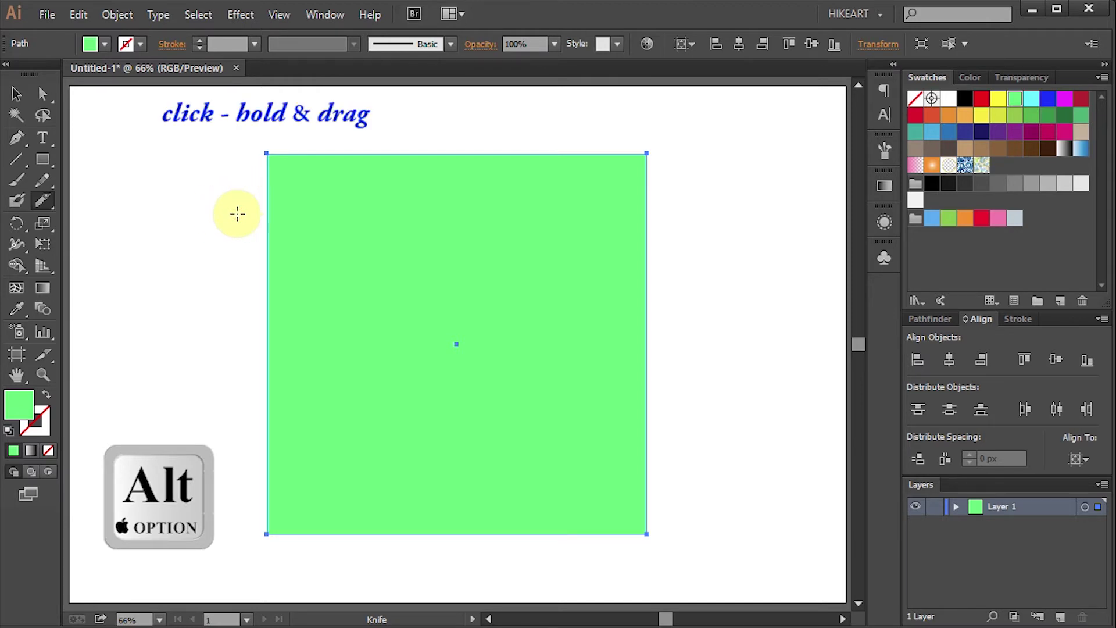
drag(238, 213, 527, 287)
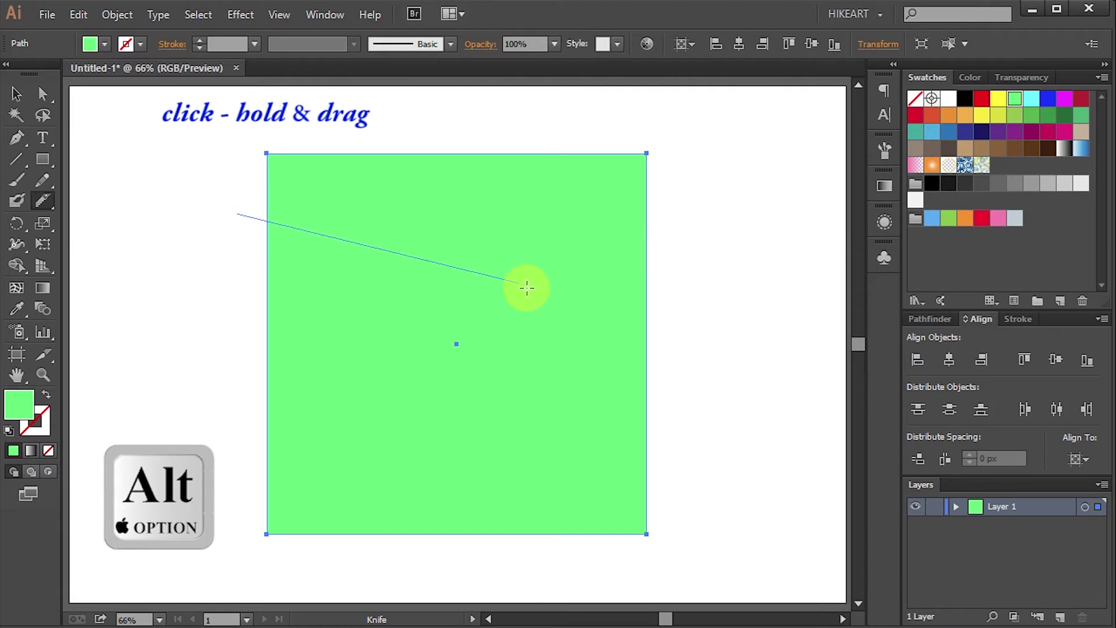
key(shift)
mouse_move(527, 287)
mouse_down()
mouse_move(555, 344)
mouse_move(567, 219)
mouse_move(567, 284)
mouse_move(406, 273)
mouse_move(585, 241)
mouse_move(378, 252)
mouse_move(337, 276)
mouse_move(541, 479)
mouse_move(271, 221)
mouse_move(712, 205)
mouse_move(730, 214)
mouse_up()
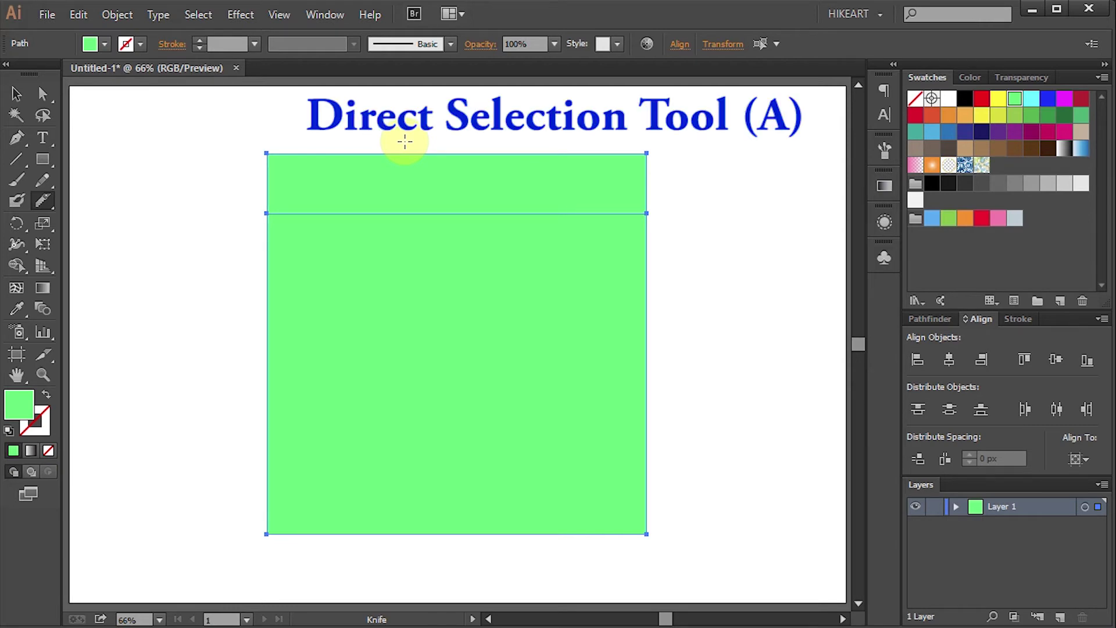
Step: Deselect, then drag the top strip upward with Direct Selection to open a gap
key(a)
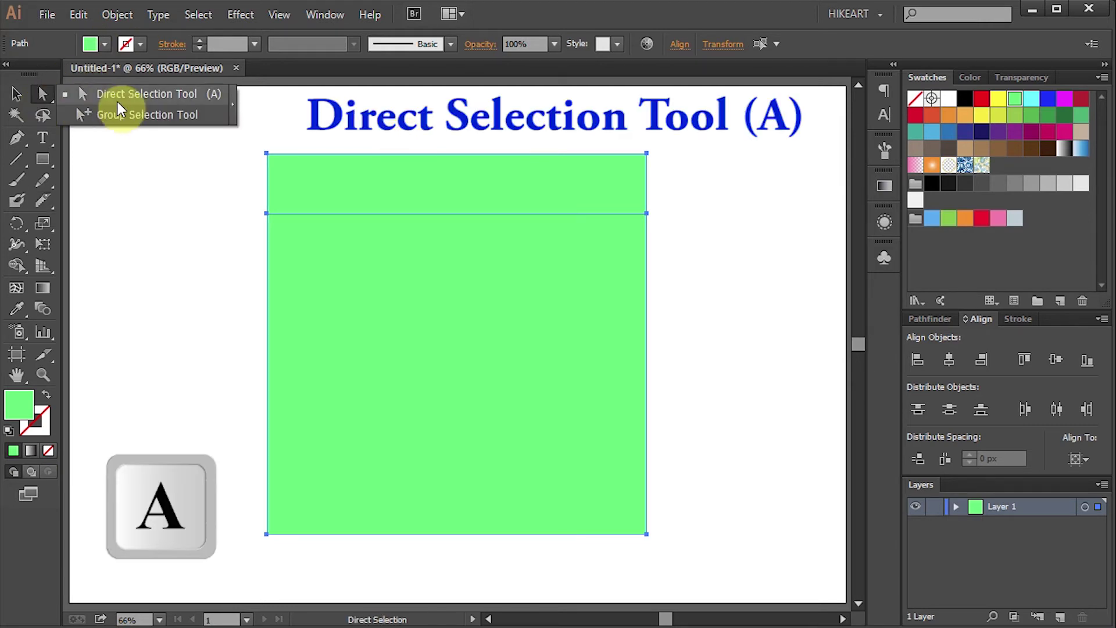
click(458, 142)
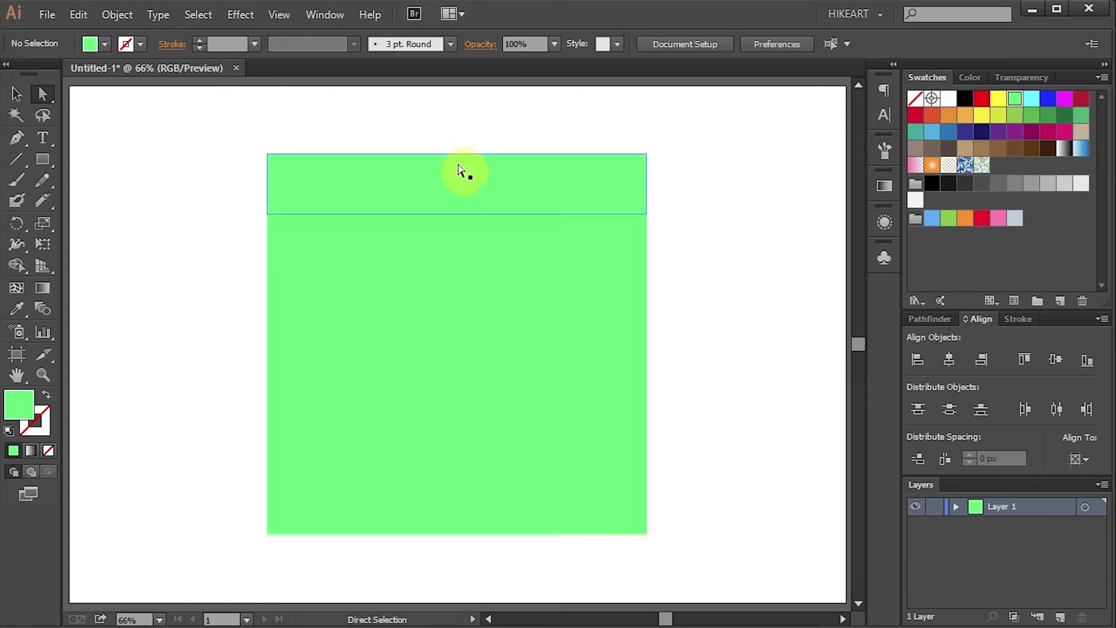
click(462, 194)
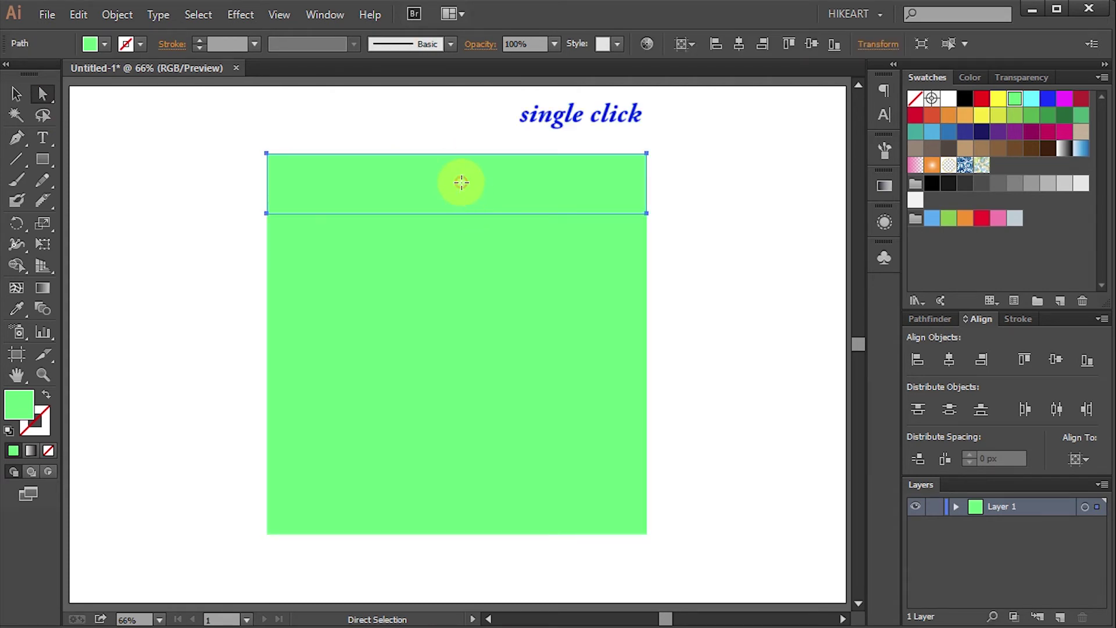
drag(461, 183, 462, 164)
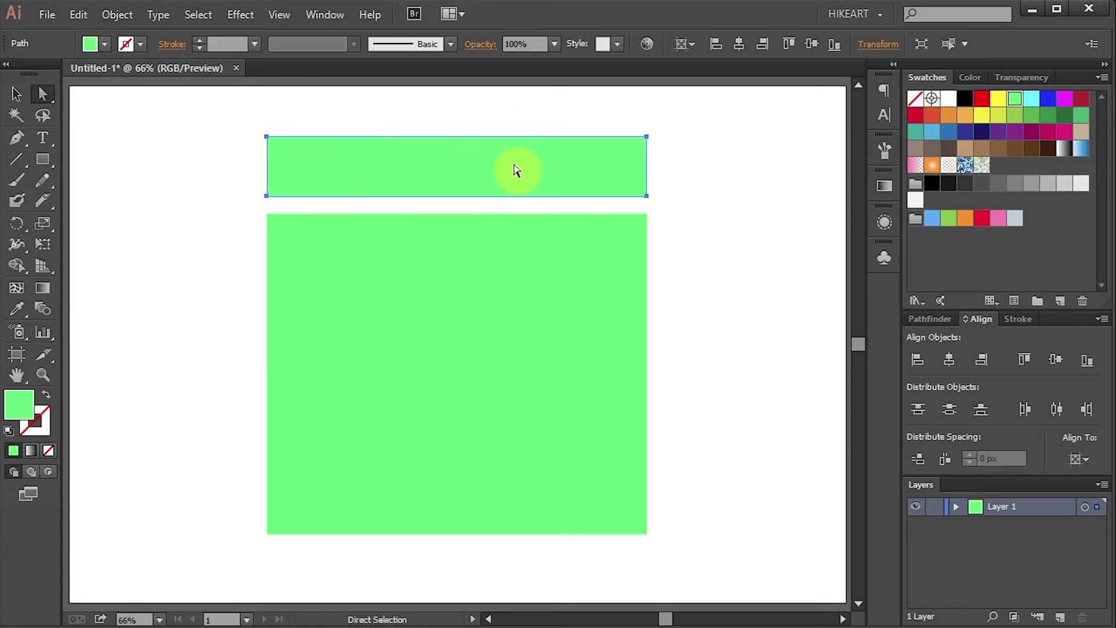
Step: Select the lower rectangle and Knife a straight diagonal cut across its lower-left corner
click(321, 391)
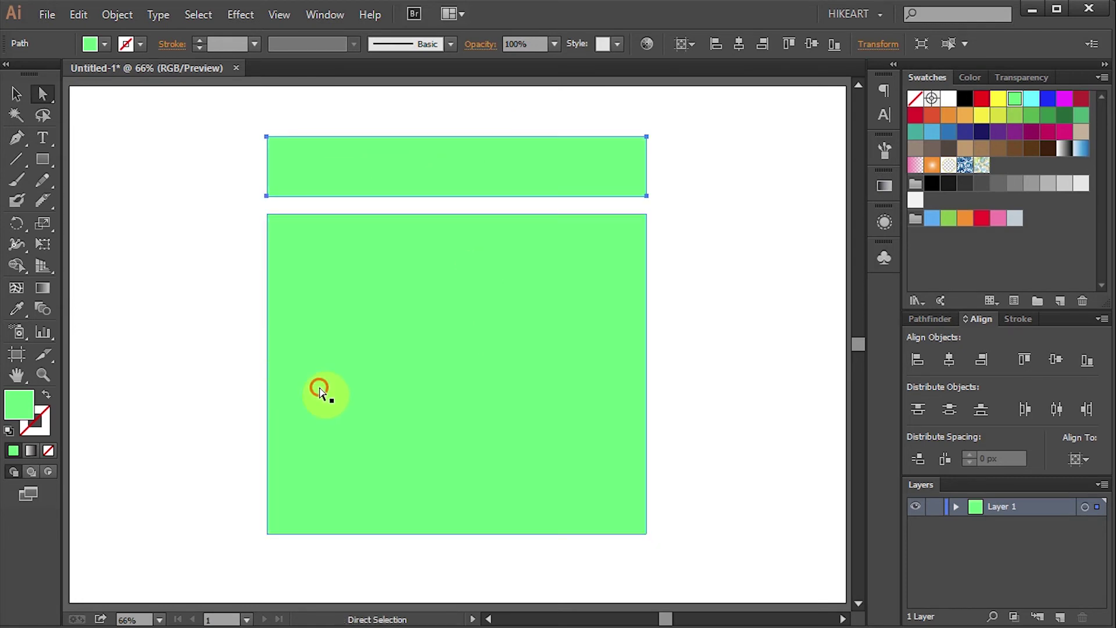
click(320, 390)
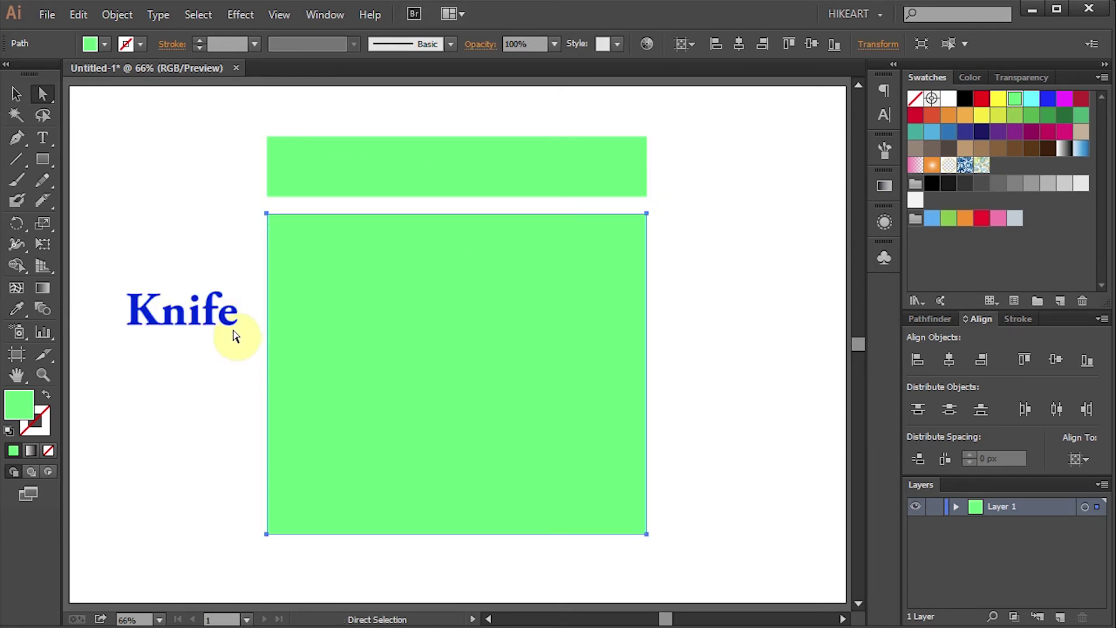
drag(43, 201, 110, 241)
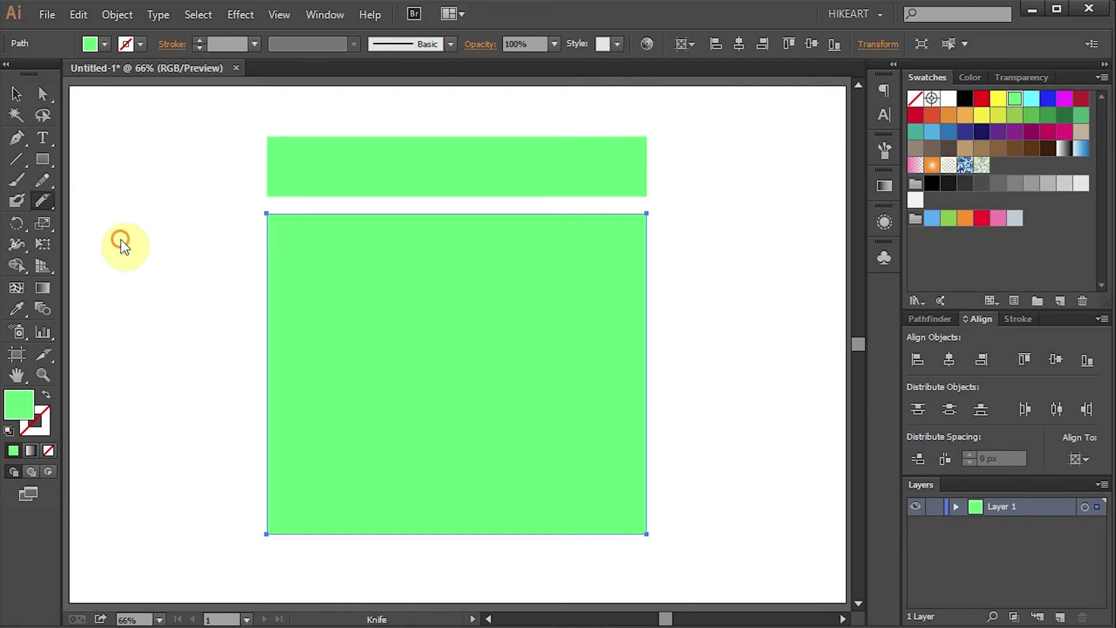
key(alt)
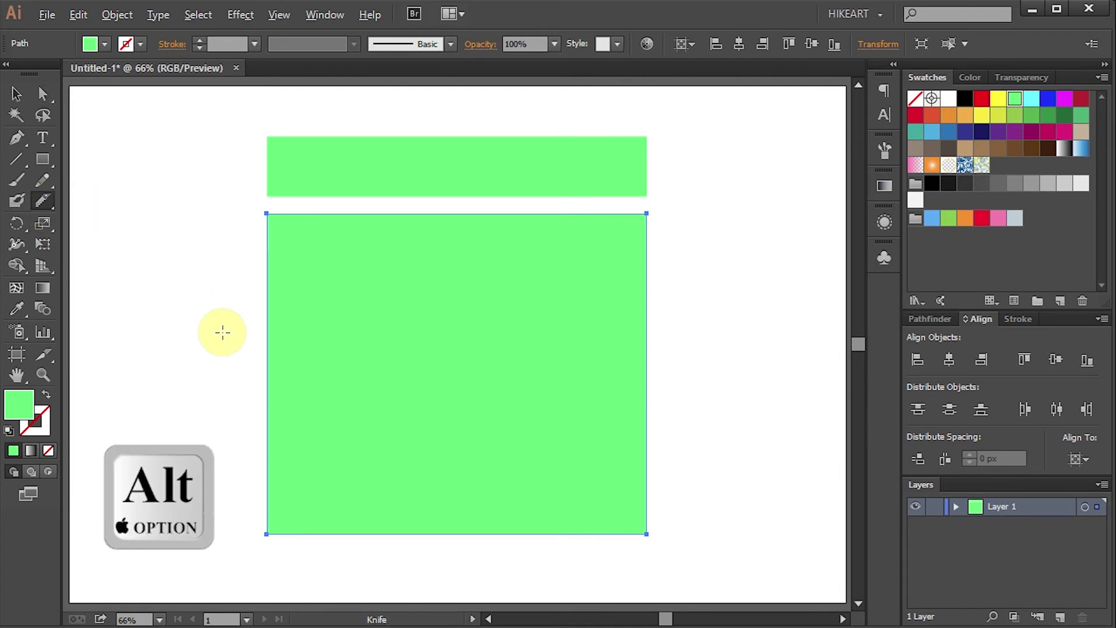
drag(245, 306, 481, 552)
key(shift)
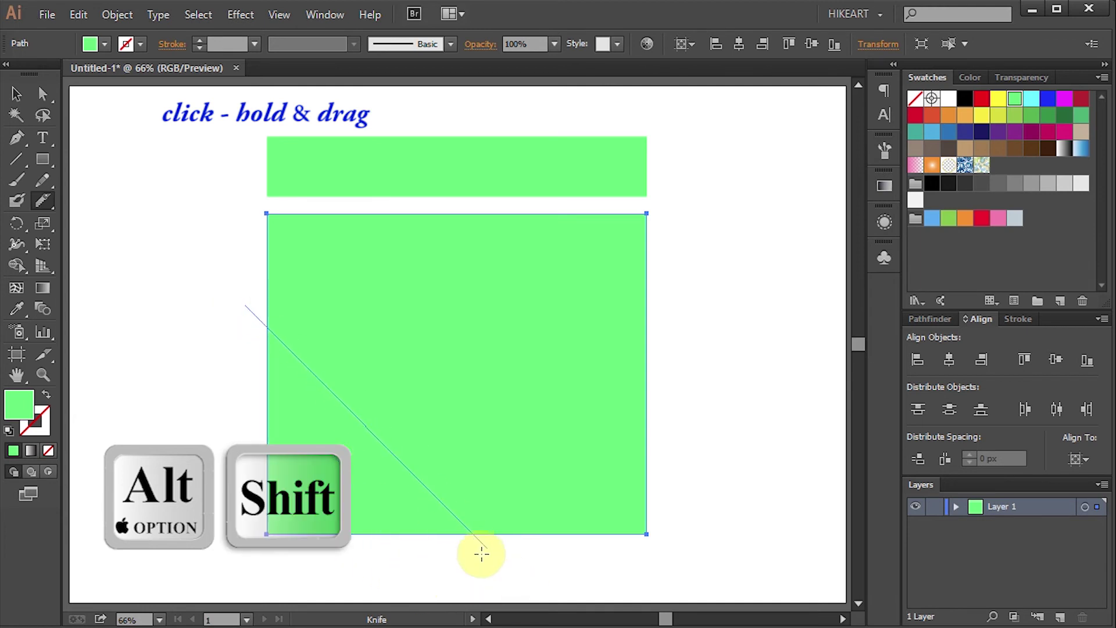
drag(482, 552, 485, 560)
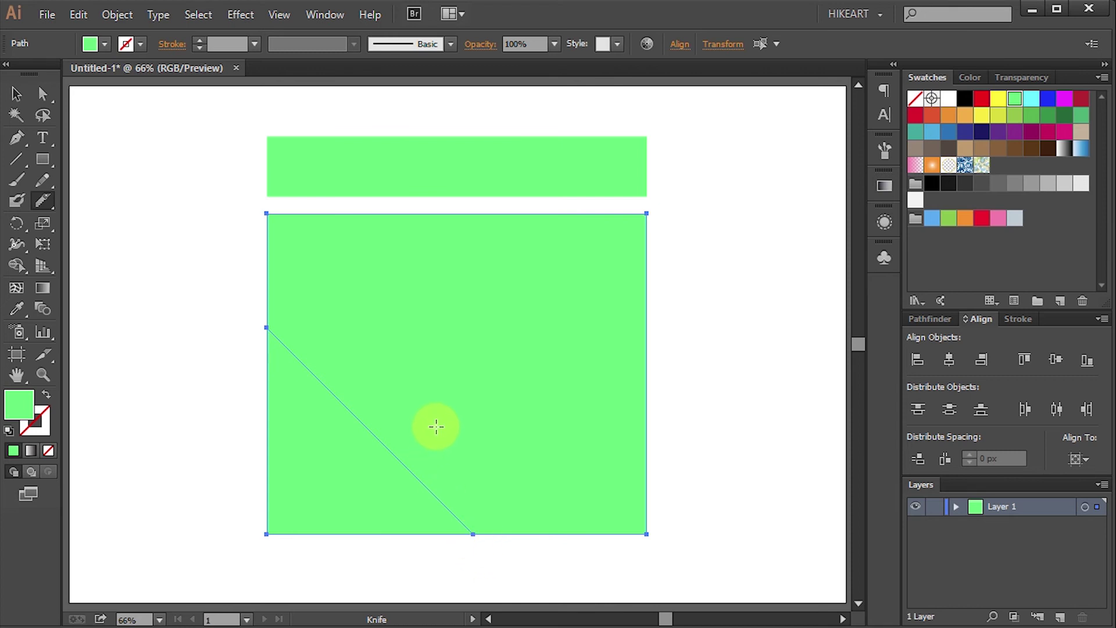
key(ctrl+a)
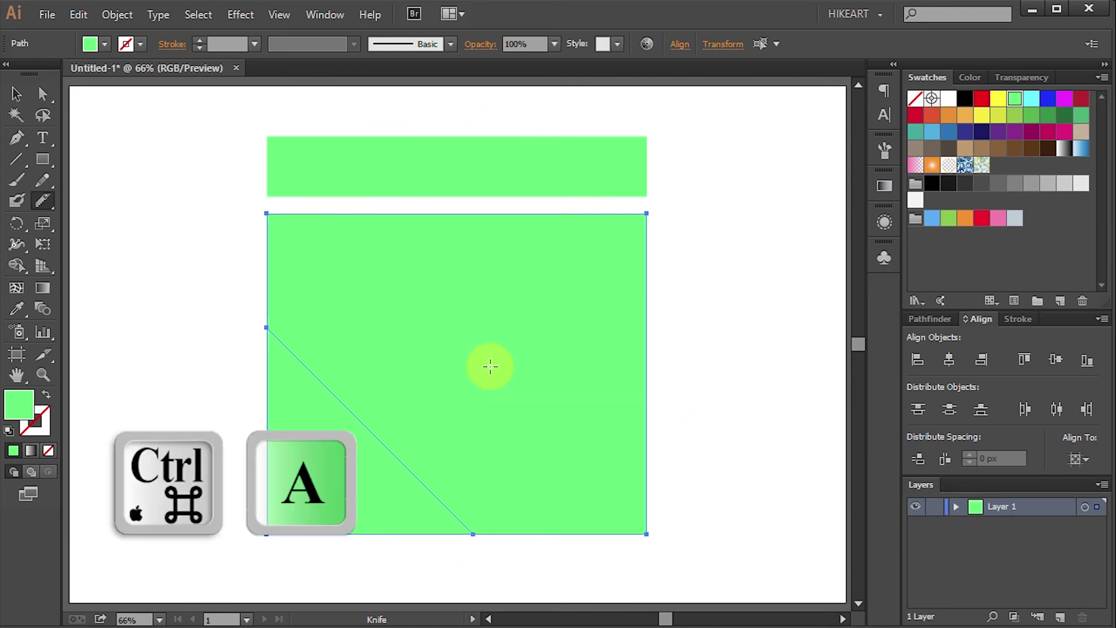
Step: Knife a vertical cut through both pieces near the right, then drag the triangle down-left
key(ctrl+a)
key(alt)
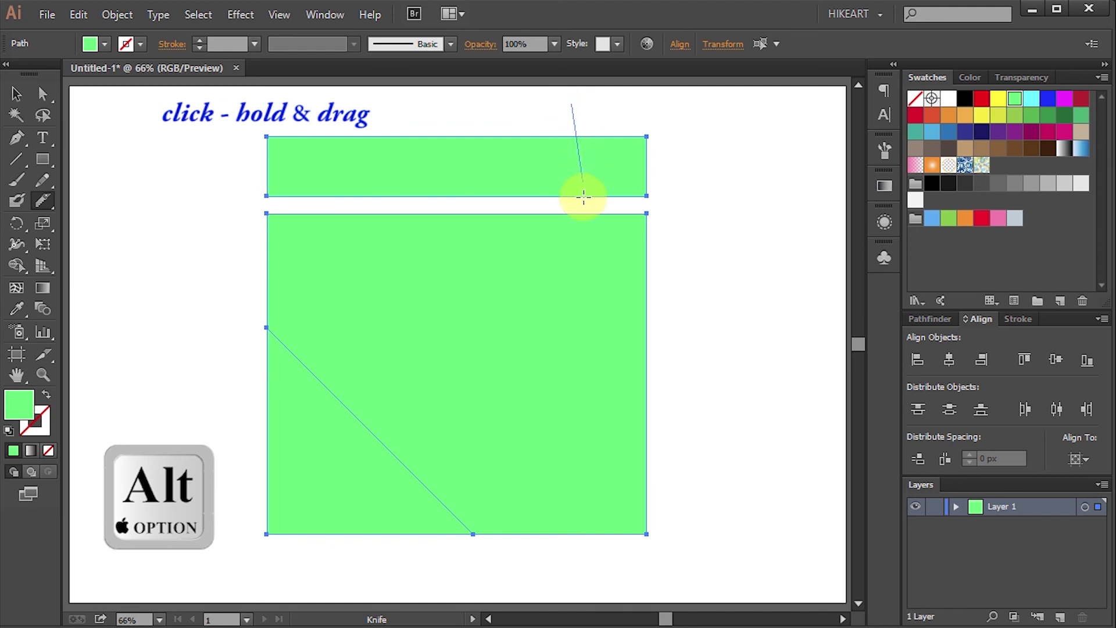
drag(571, 103, 571, 544)
drag(371, 459, 361, 470)
click(773, 410)
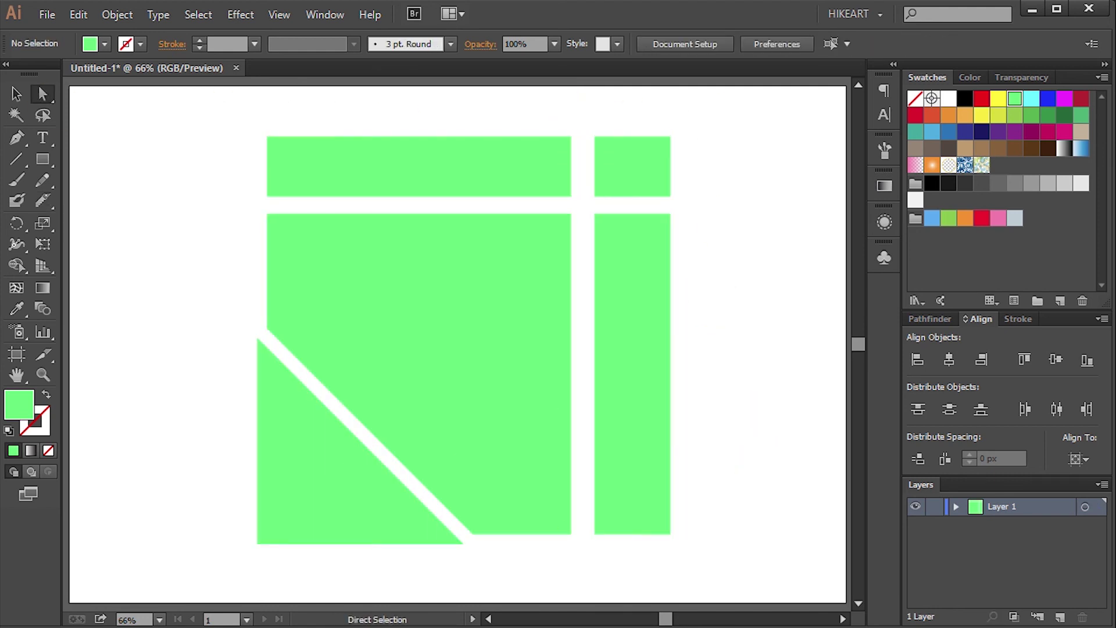